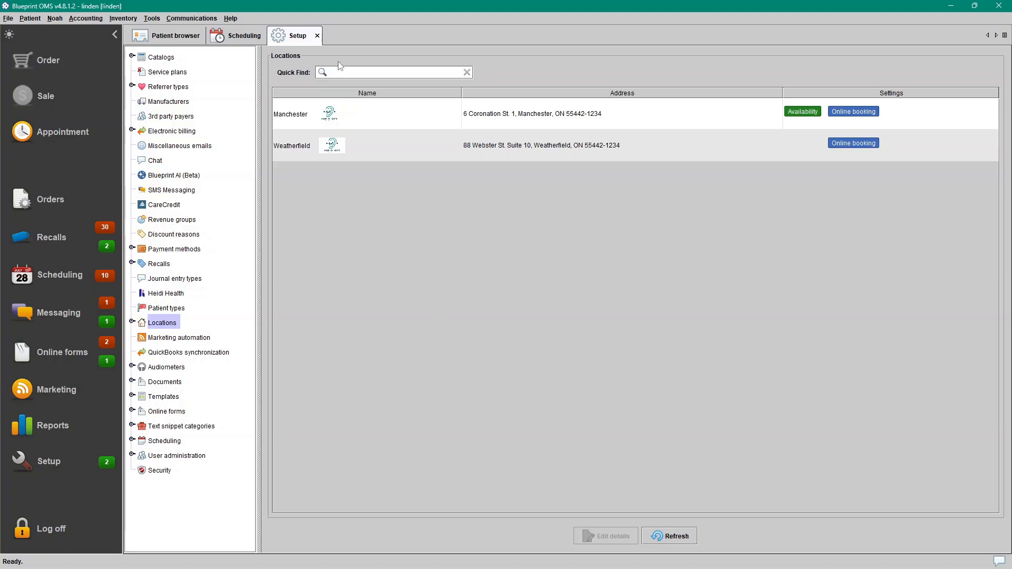
- Close the location setup and start a new event without a patient on Thursday, December 18, 2025 at 2:00 PM
{"action": "left_click", "coordinate": [317, 35]}
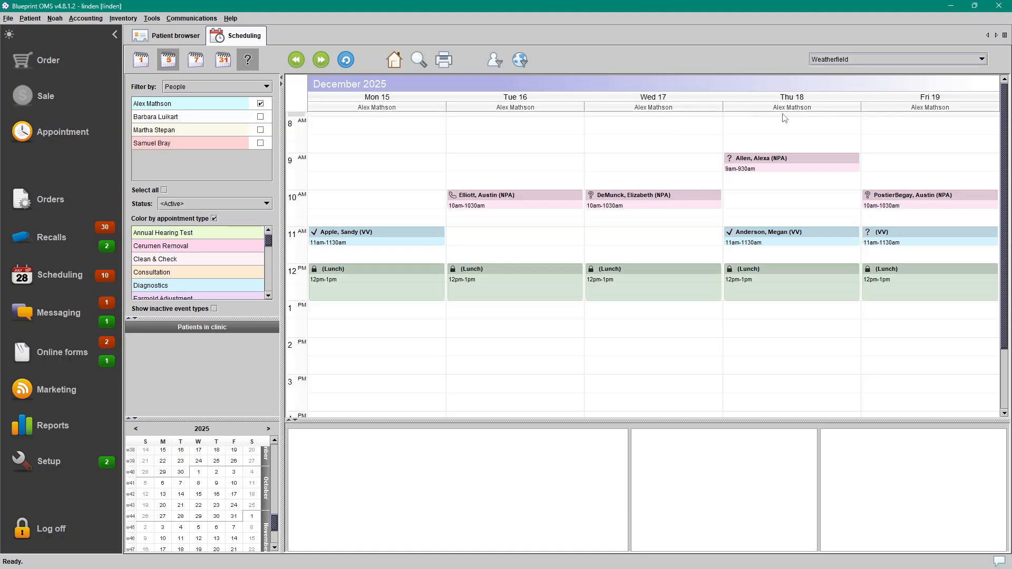
{"action": "left_click", "coordinate": [763, 347]}
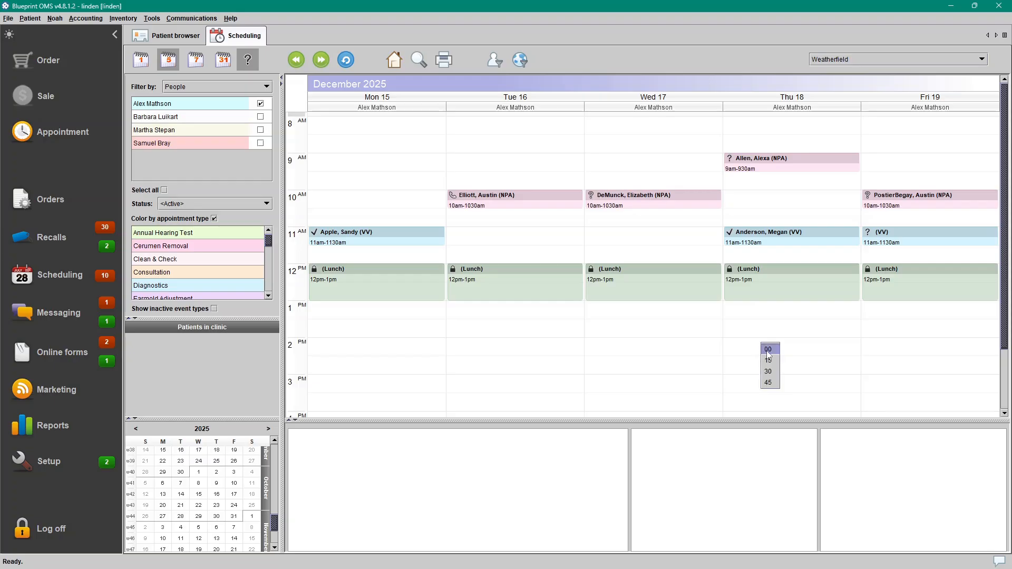
{"action": "left_click", "coordinate": [767, 353]}
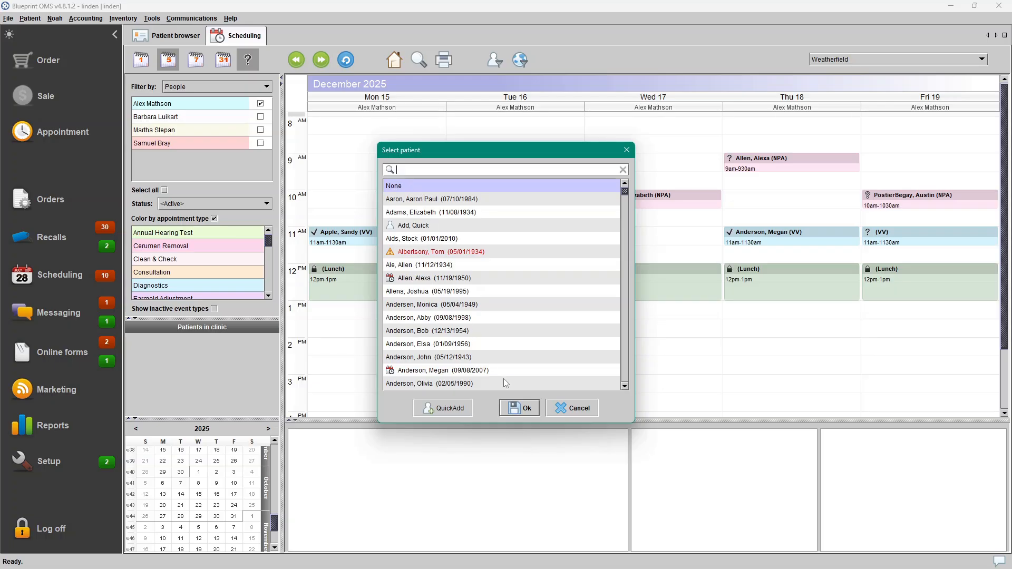
{"action": "left_click", "coordinate": [517, 409]}
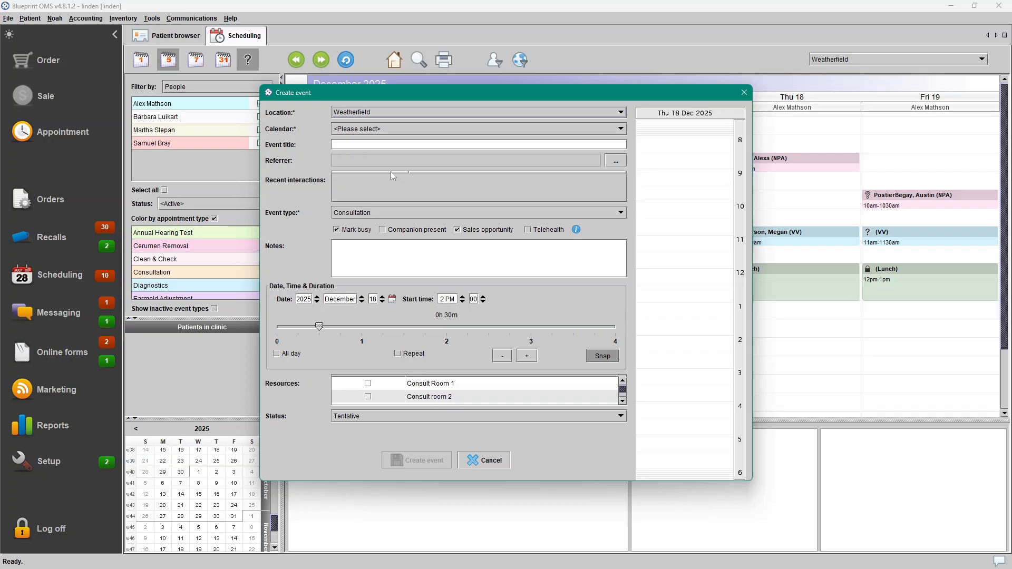
- Assign the event to the calendar of the clinician shown in the schedule and set its event type to Walk-in
{"action": "left_click", "coordinate": [407, 129]}
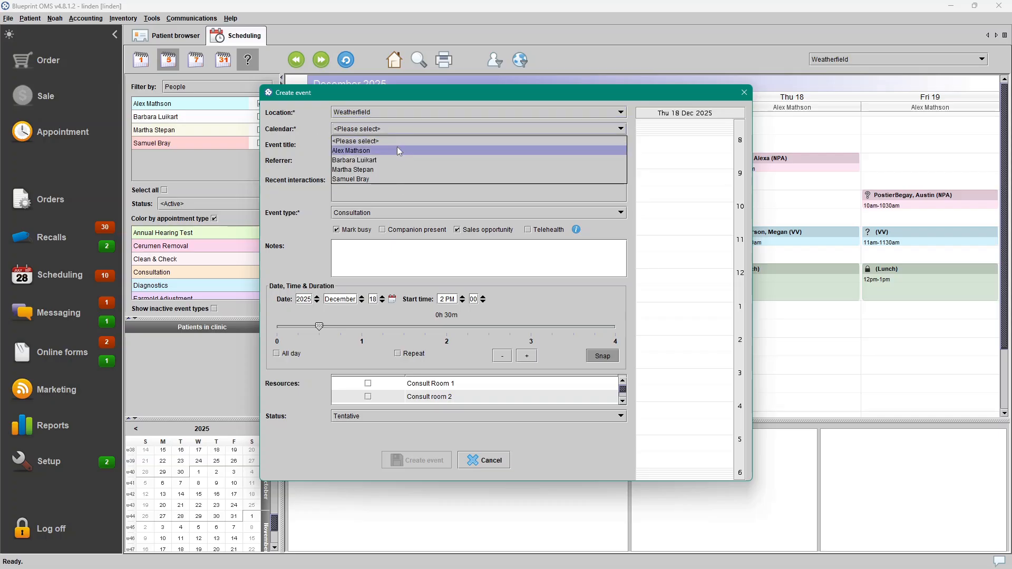
{"action": "left_click", "coordinate": [397, 151]}
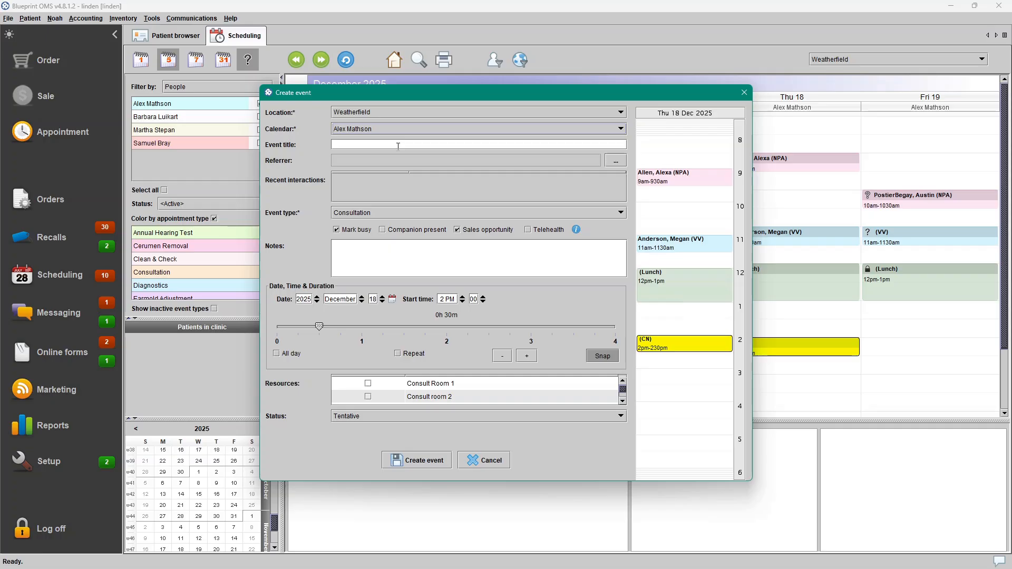
{"action": "left_click", "coordinate": [393, 212]}
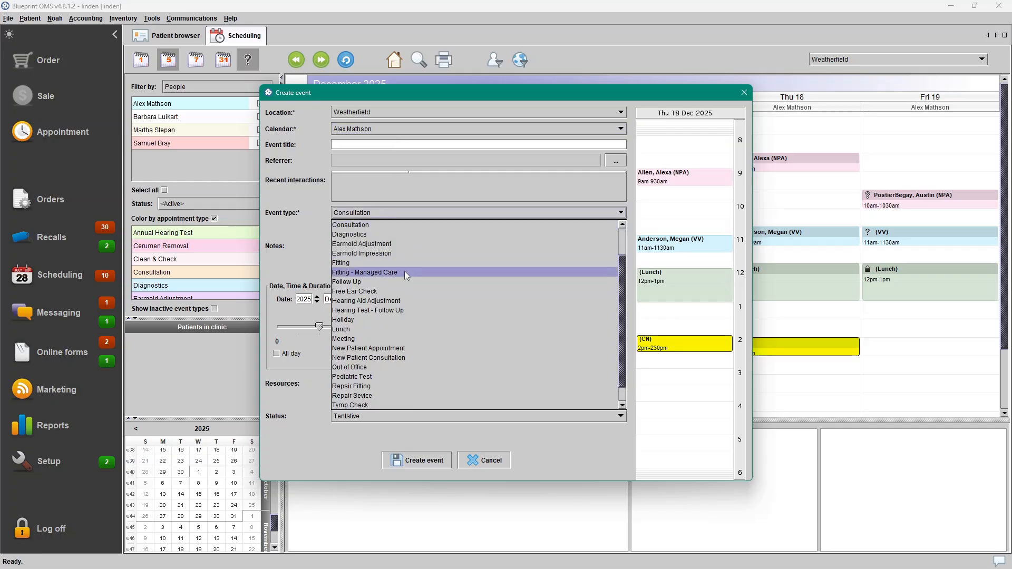
{"action": "scroll", "coordinate": [368, 404], "scroll_direction": "down", "scroll_amount": 1}
{"action": "left_click", "coordinate": [368, 405]}
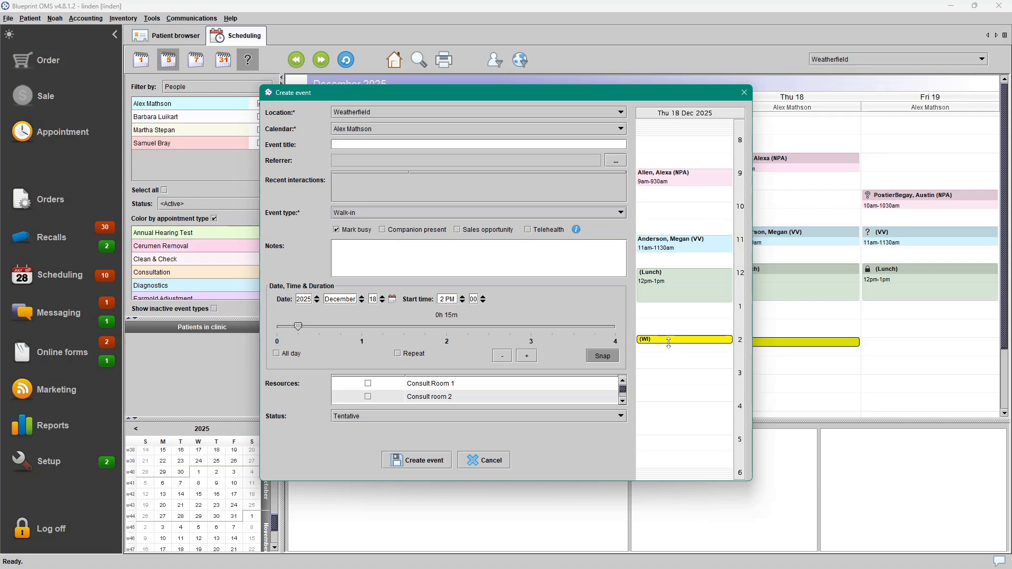
- Extend the walk-in event's duration to 30 minutes and look through the available resources
{"action": "left_click_drag", "start_coordinate": [668, 343], "coordinate": [669, 352]}
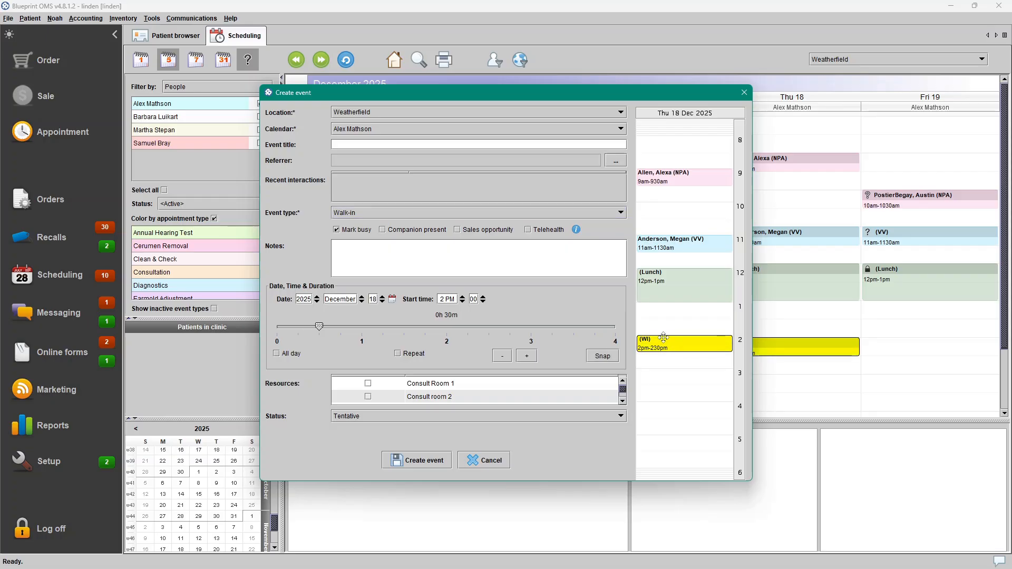
{"action": "scroll", "coordinate": [356, 393], "scroll_direction": "down", "scroll_amount": 1}
{"action": "scroll", "coordinate": [356, 392], "scroll_direction": "down", "scroll_amount": 1}
{"action": "scroll", "coordinate": [357, 393], "scroll_direction": "up", "scroll_amount": 2}
- Turn on repetition for the event and review the weekly, monthly and yearly repeat patterns
{"action": "left_click", "coordinate": [421, 357]}
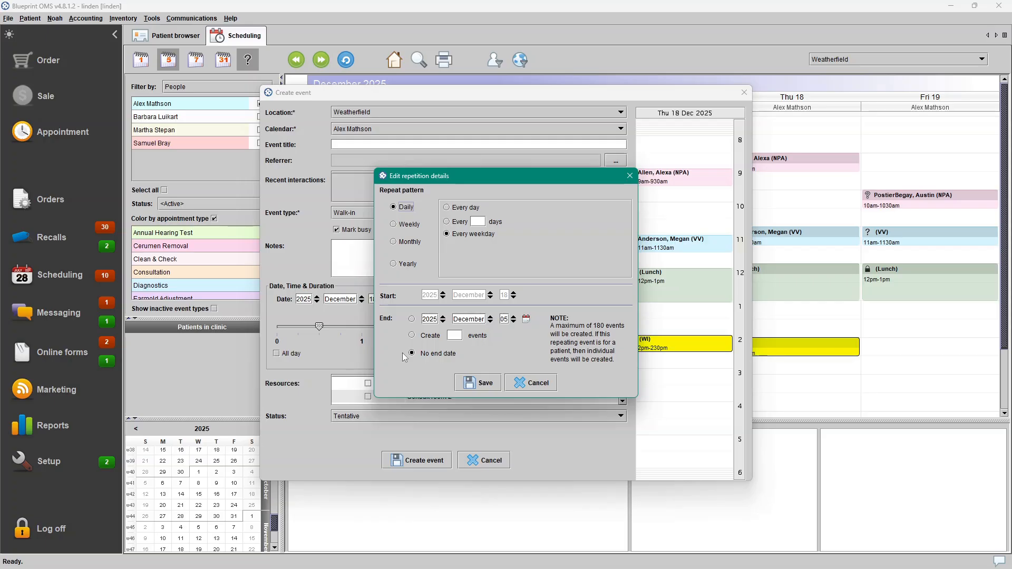
{"action": "left_click", "coordinate": [413, 231]}
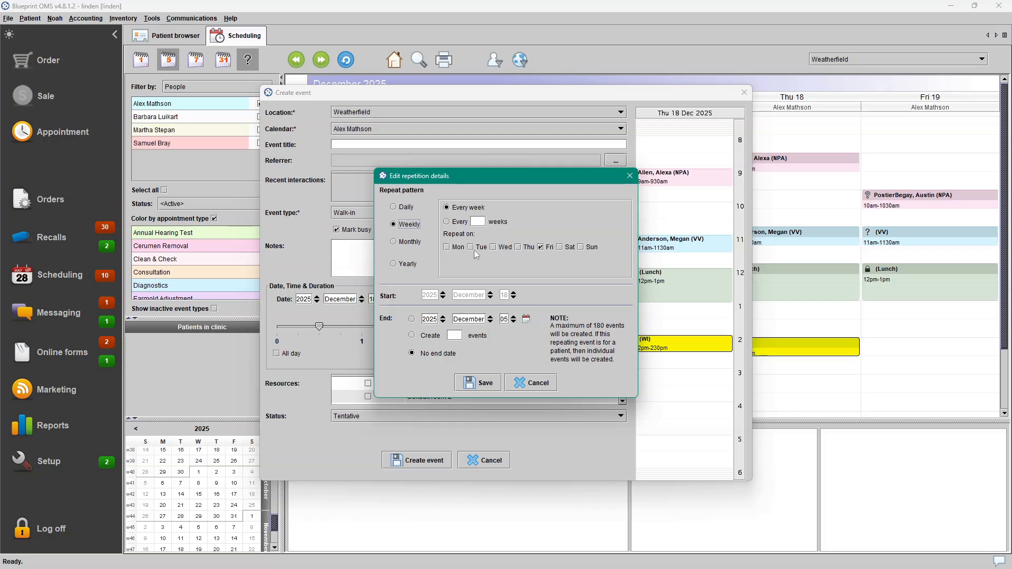
{"action": "left_click", "coordinate": [447, 222]}
{"action": "left_click", "coordinate": [410, 242]}
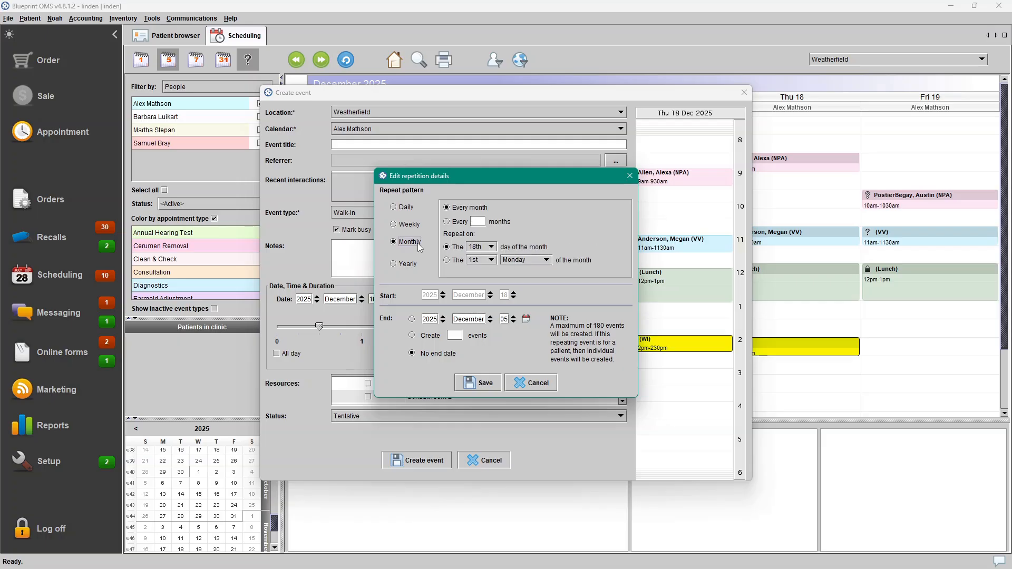
{"action": "left_click", "coordinate": [412, 264]}
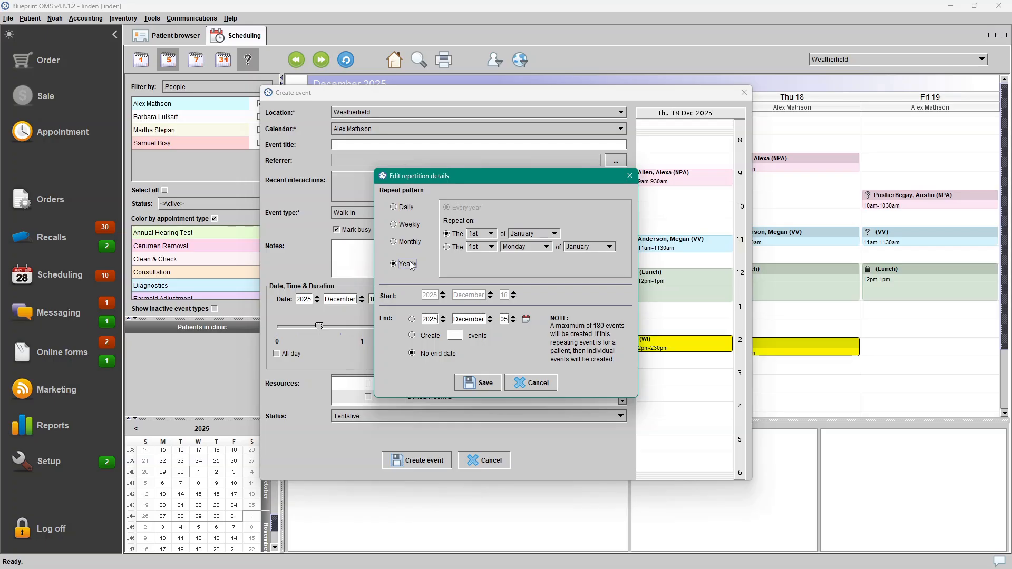
- Set the walk-in event to repeat every week on Thursday and Friday, save the repetition and create the event
{"action": "left_click", "coordinate": [403, 225]}
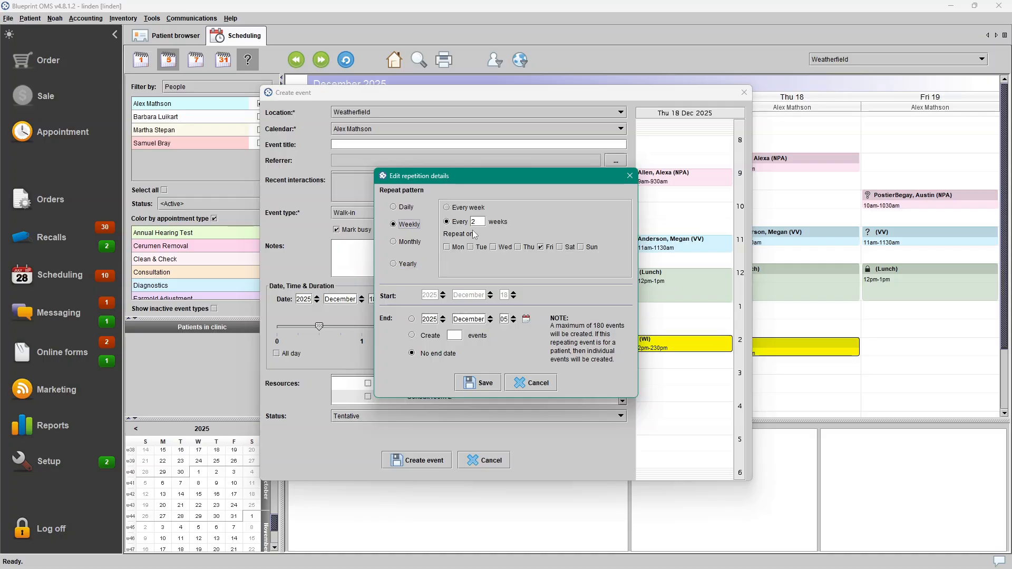
{"action": "left_click", "coordinate": [518, 247]}
{"action": "left_click", "coordinate": [559, 247]}
{"action": "left_click", "coordinate": [559, 248]}
{"action": "left_click", "coordinate": [450, 211]}
{"action": "left_click", "coordinate": [412, 335]}
{"action": "key", "text": "Down"}
{"action": "left_click", "coordinate": [486, 391]}
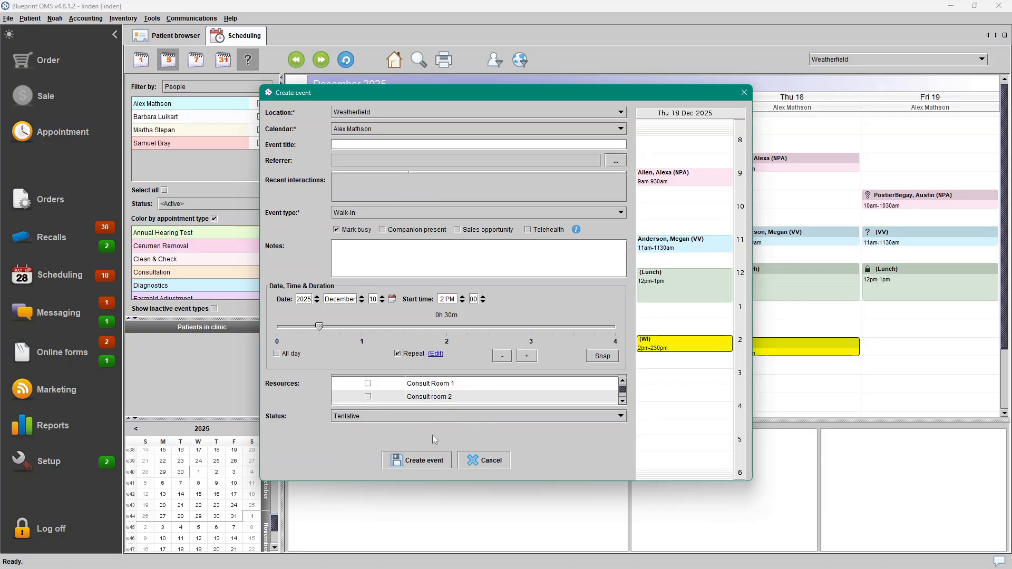
{"action": "left_click", "coordinate": [416, 463]}
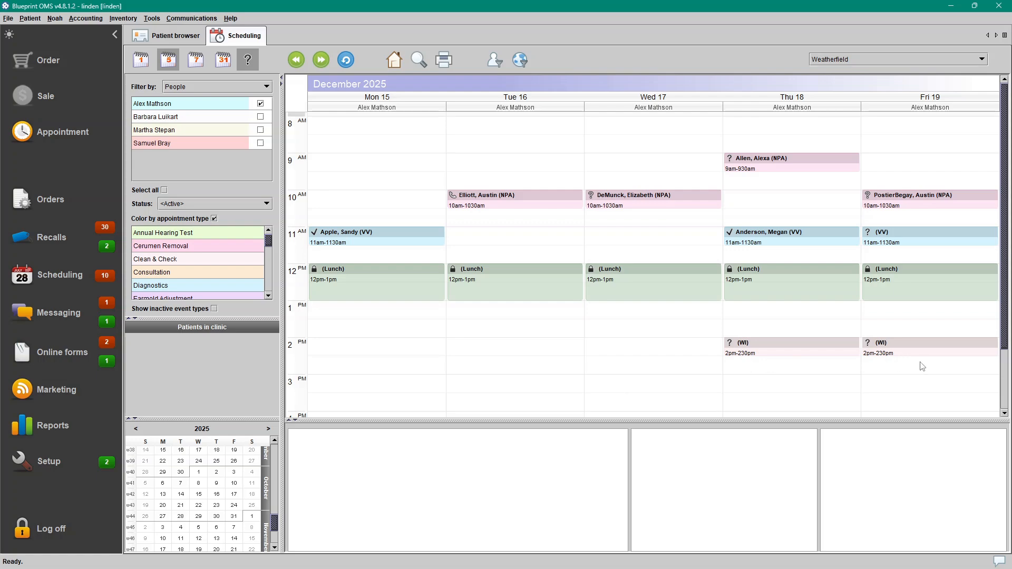
- Move the January 1, 2026 walk-in event to 2:30 PM, applying the change to this and future instances
{"action": "left_click", "coordinate": [320, 61]}
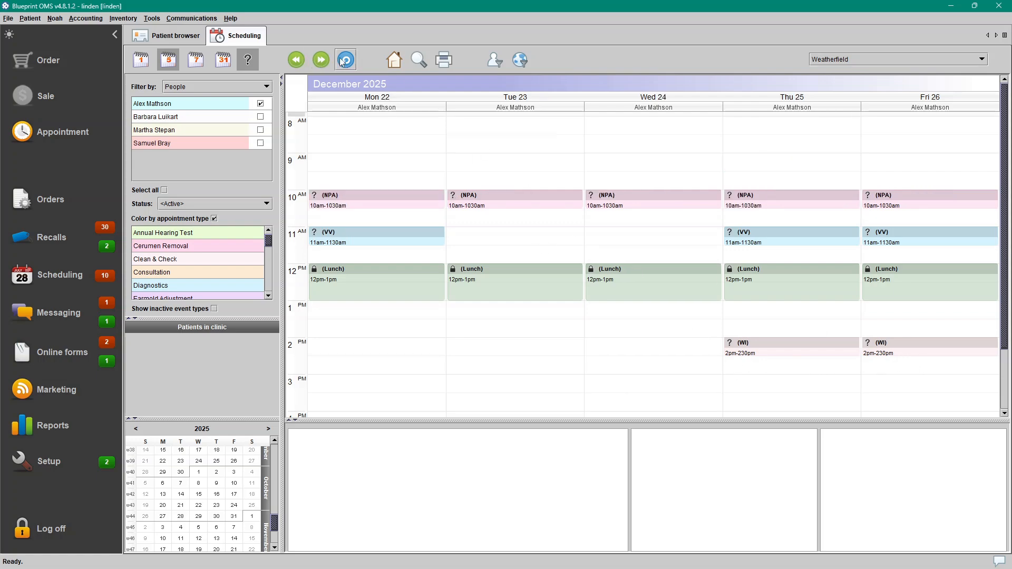
{"action": "left_click", "coordinate": [321, 60]}
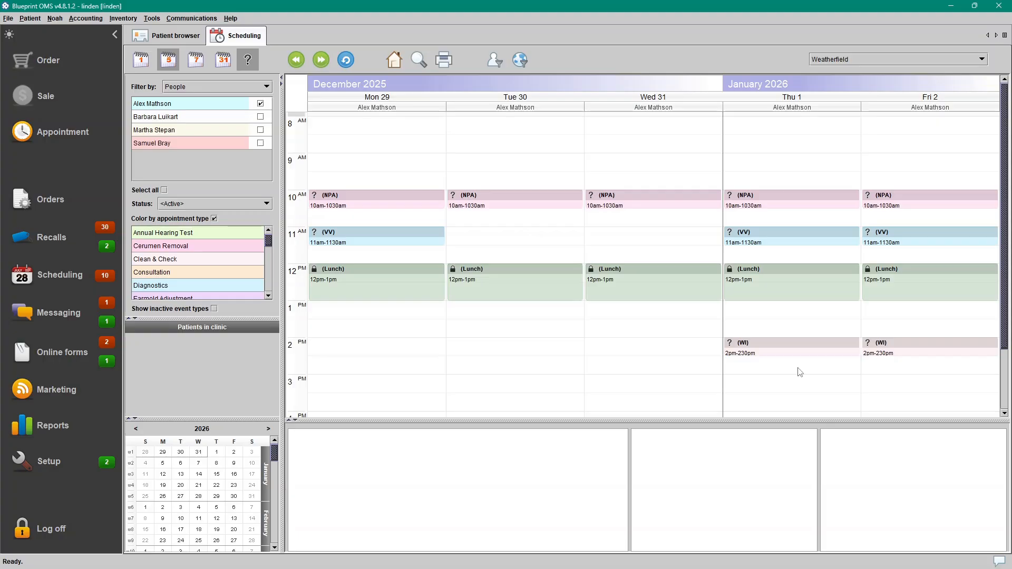
{"action": "left_click", "coordinate": [793, 348]}
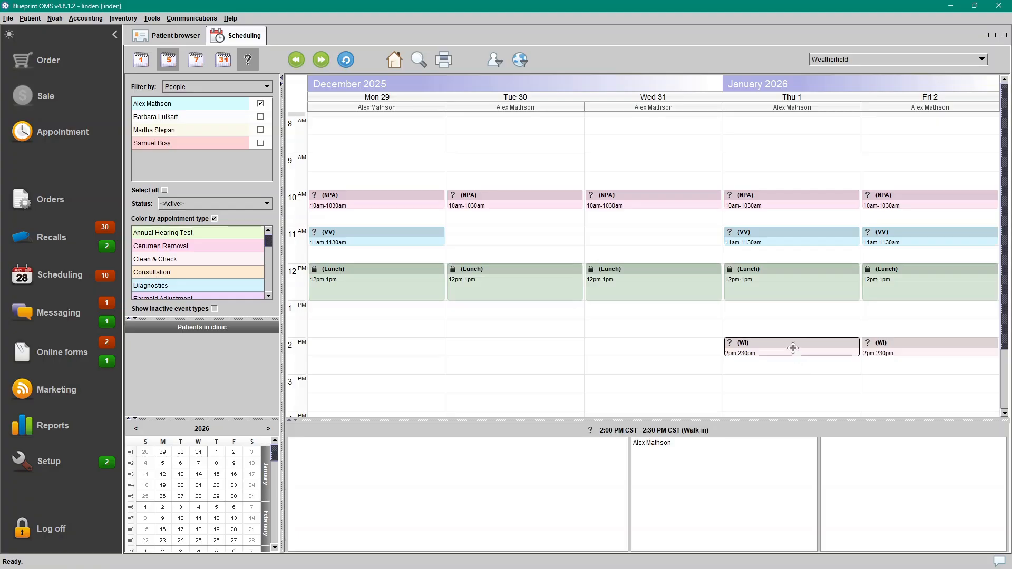
{"action": "right_click", "coordinate": [792, 348]}
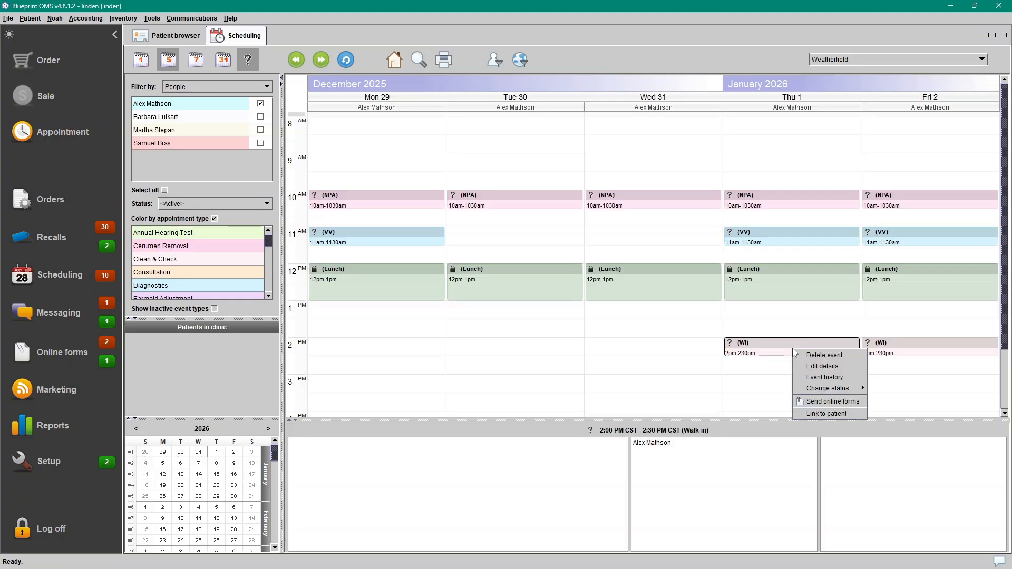
{"action": "left_click", "coordinate": [845, 368]}
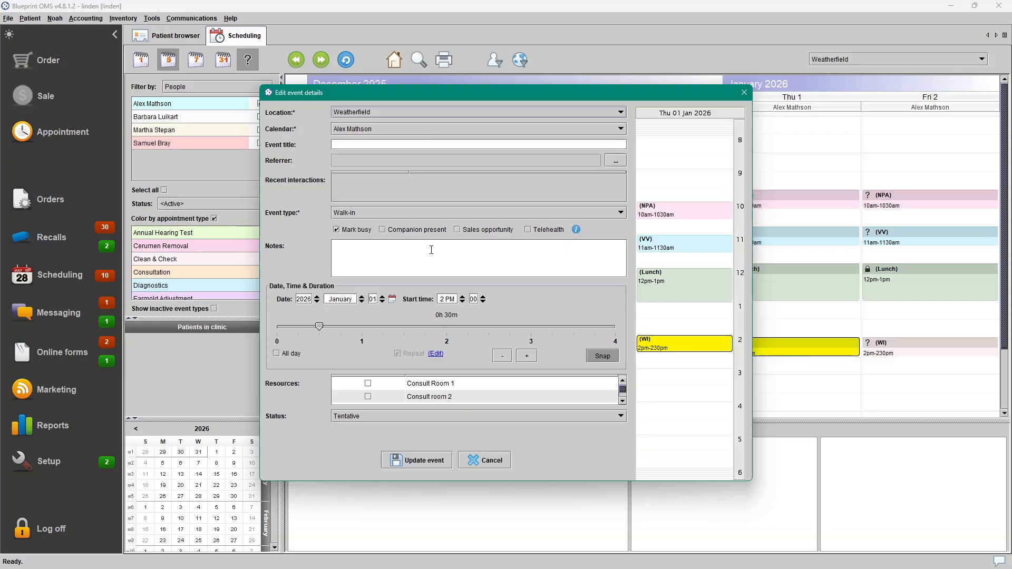
{"action": "left_click_drag", "start_coordinate": [684, 348], "coordinate": [686, 363]}
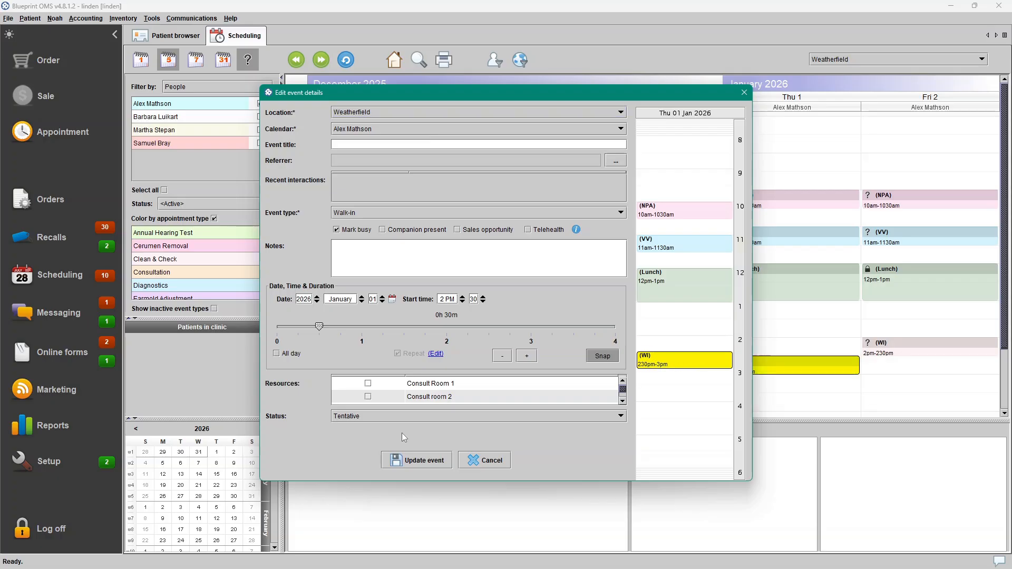
{"action": "left_click", "coordinate": [443, 465]}
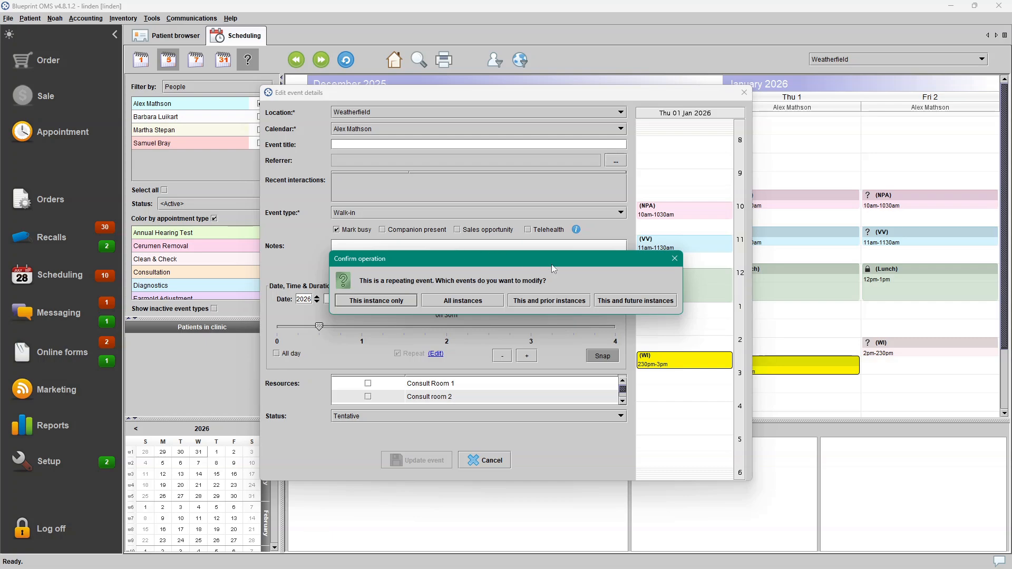
{"action": "left_click", "coordinate": [637, 301]}
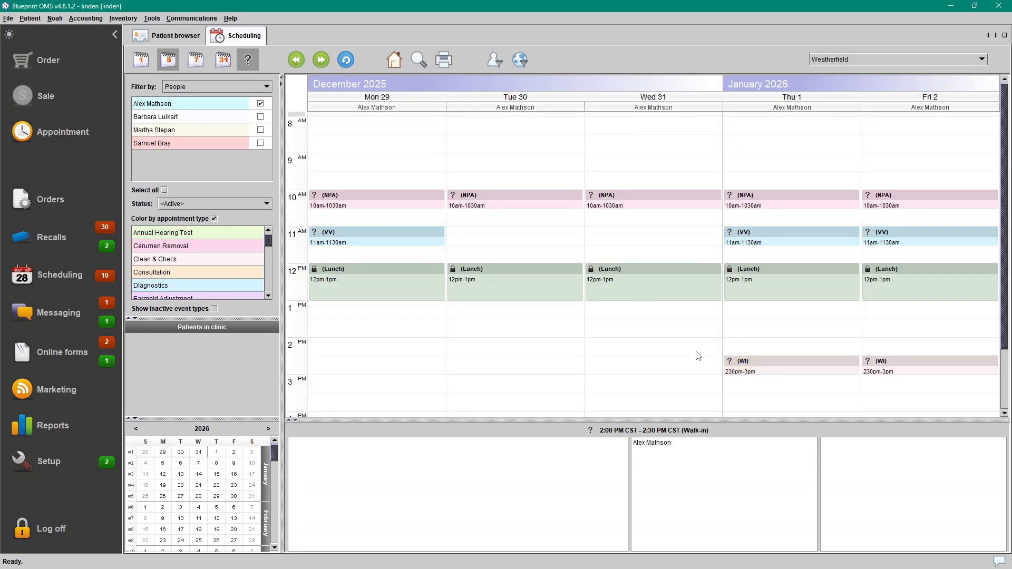
- Link the January 1 walk-in event at 2:30 PM to an existing patient from the list and update the event
{"action": "left_click", "coordinate": [764, 361]}
{"action": "right_click", "coordinate": [779, 365]}
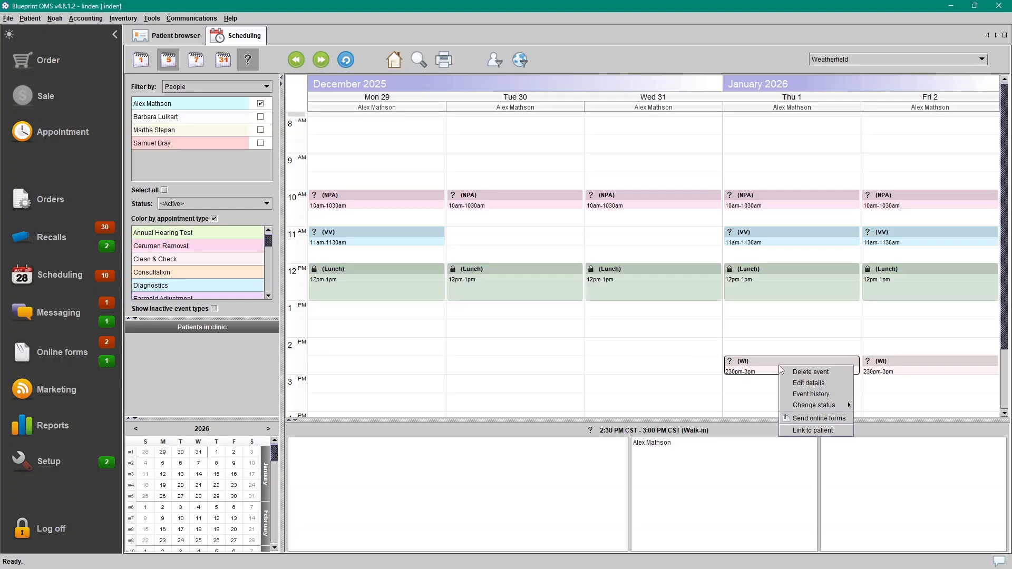
{"action": "left_click", "coordinate": [836, 434]}
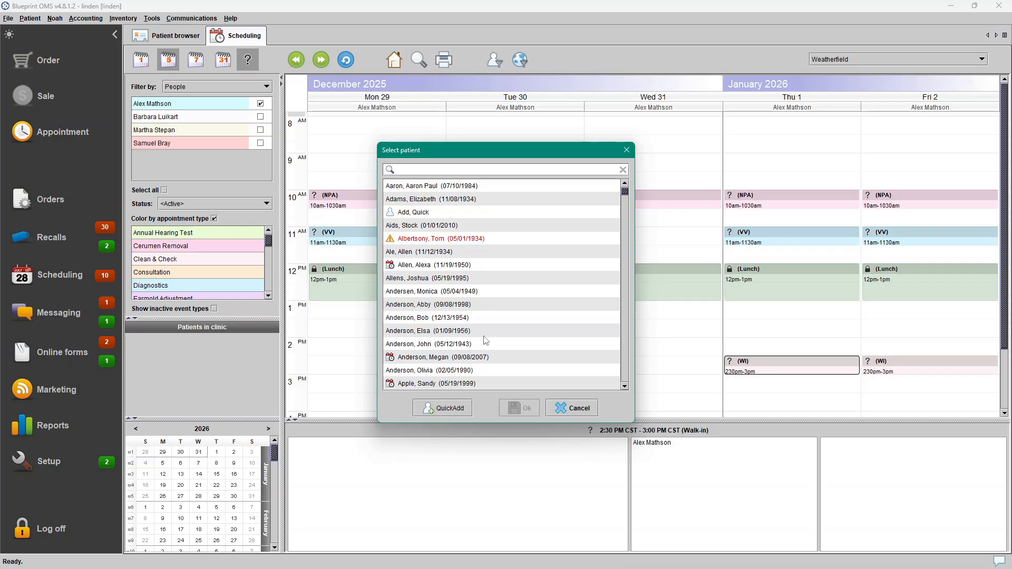
{"action": "left_click", "coordinate": [492, 319]}
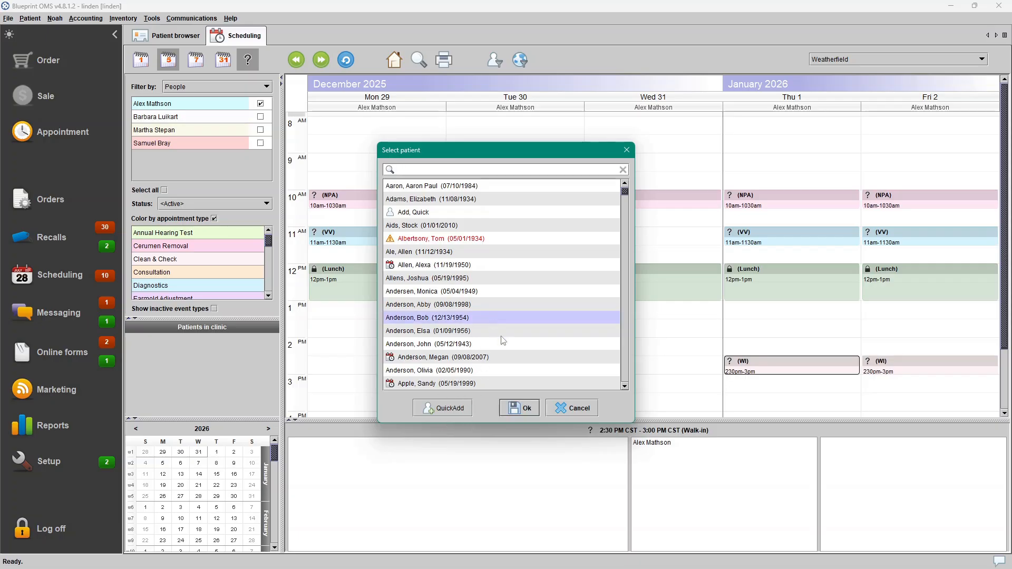
{"action": "left_click", "coordinate": [517, 410]}
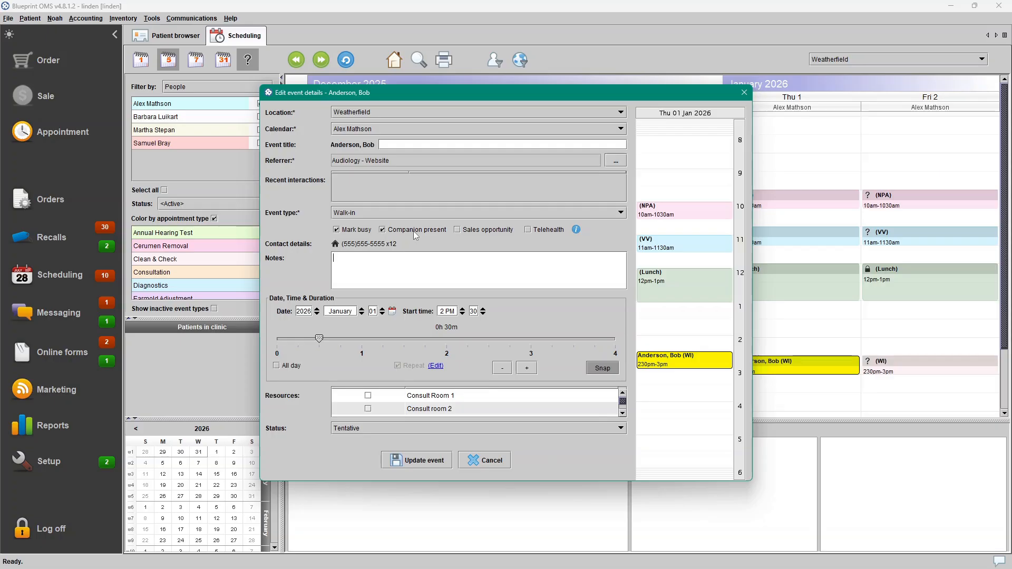
{"action": "left_click", "coordinate": [397, 464]}
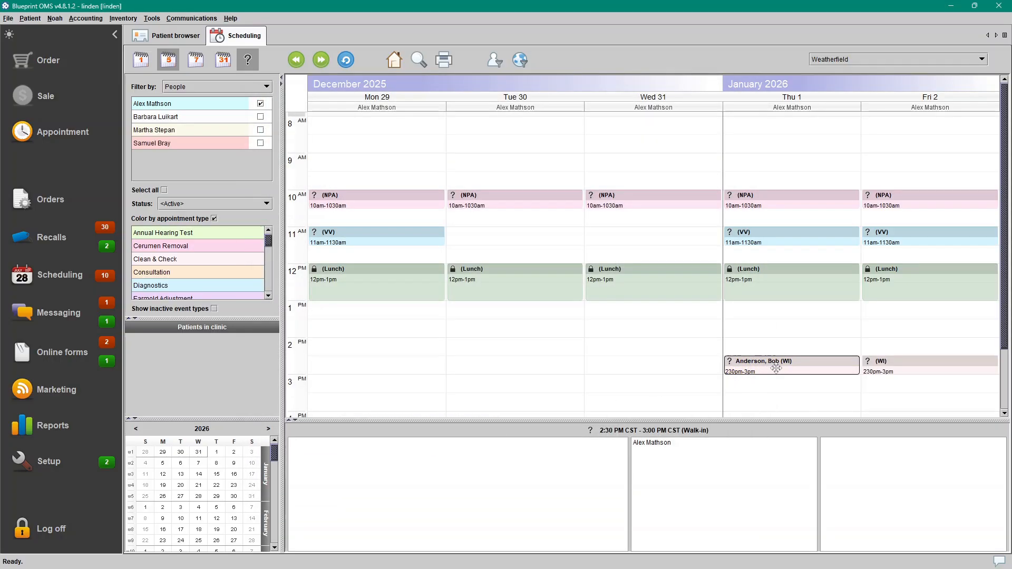
{"action": "left_click", "coordinate": [749, 330]}
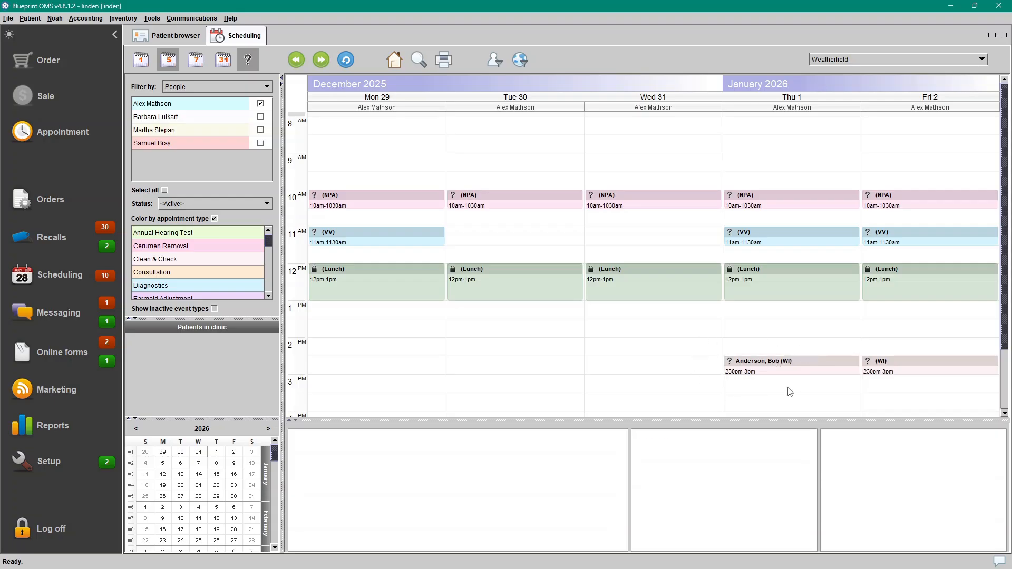